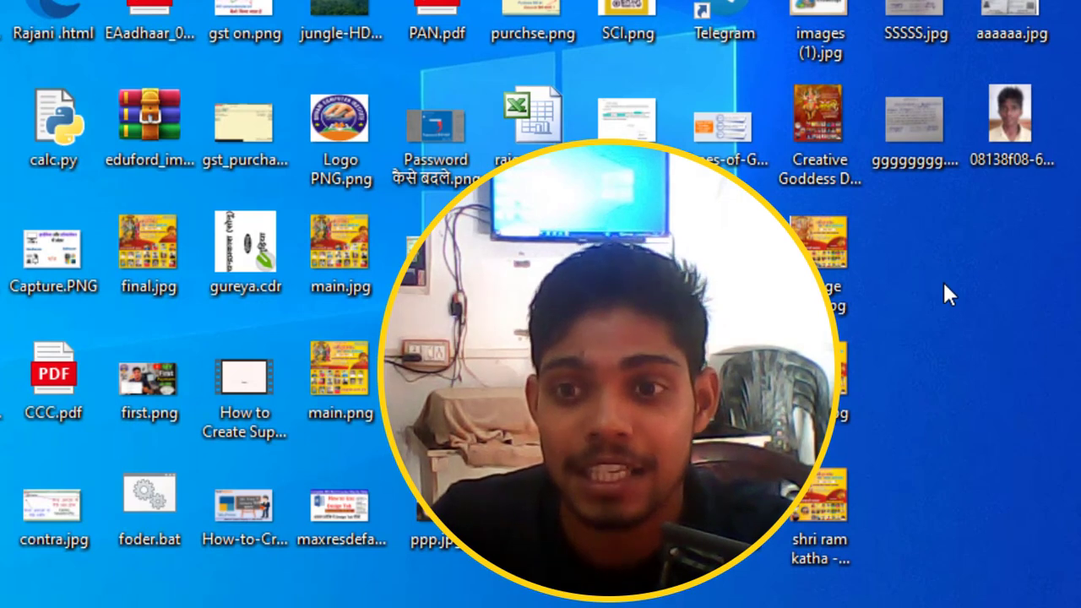
# Create a new folder on the desktop and keep its default name
pyautogui.rightClick(943, 279)
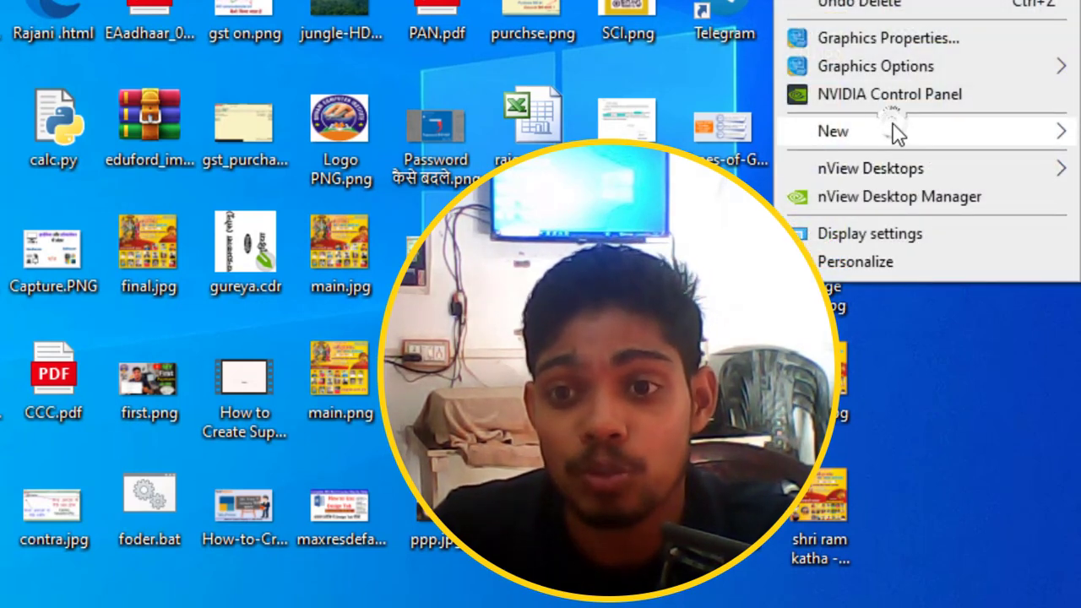
pyautogui.moveTo(895, 133)
pyautogui.click(408, 133)
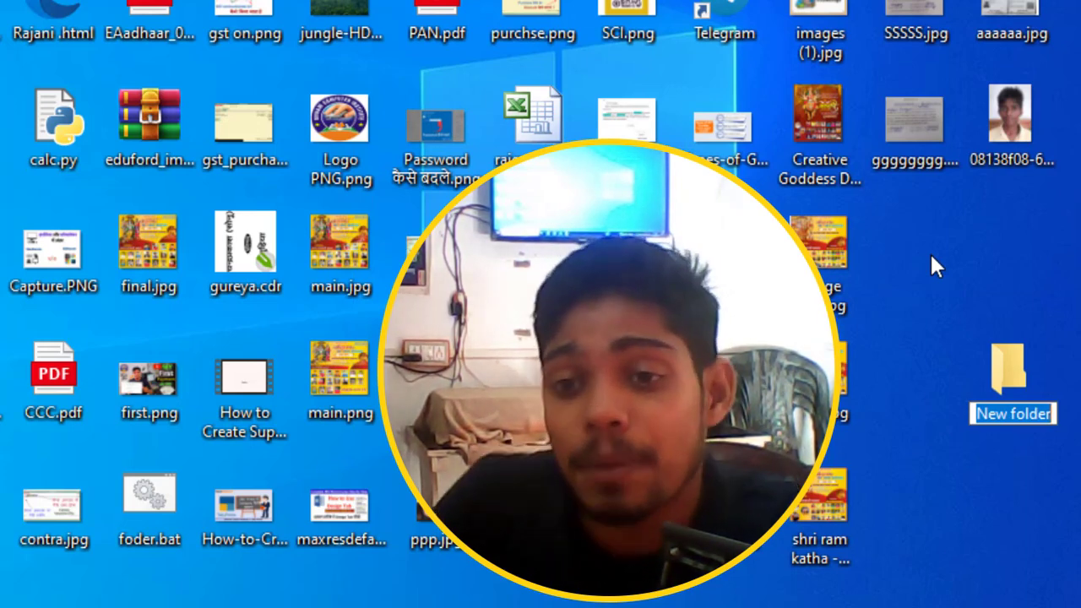
pyautogui.press('Return')
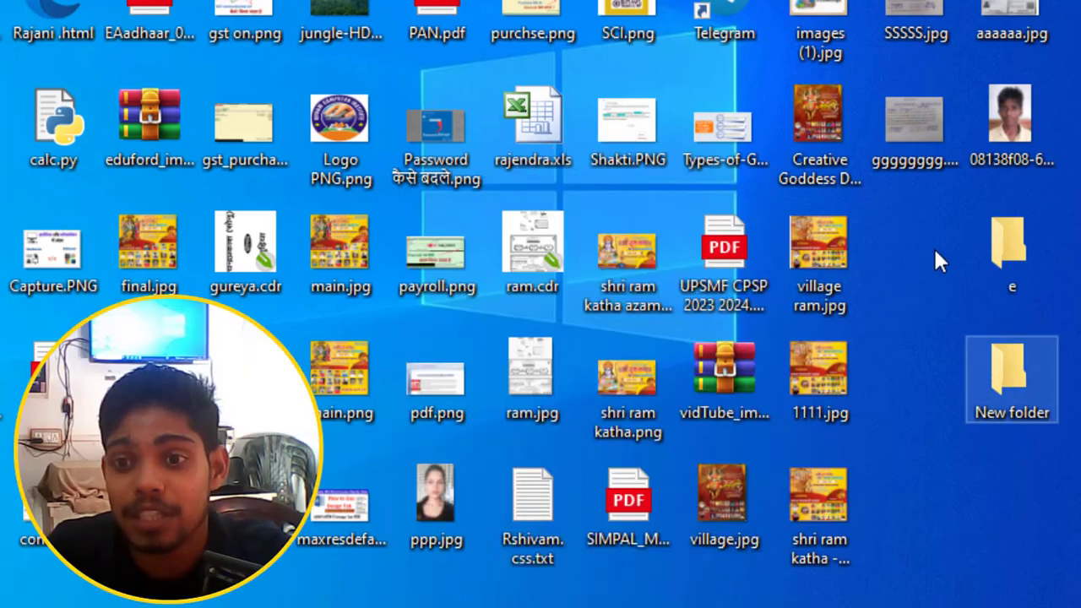
# Delete the folders "e" and "New folder" from the desktop
pyautogui.moveTo(936, 253); pyautogui.dragTo(1030, 392)
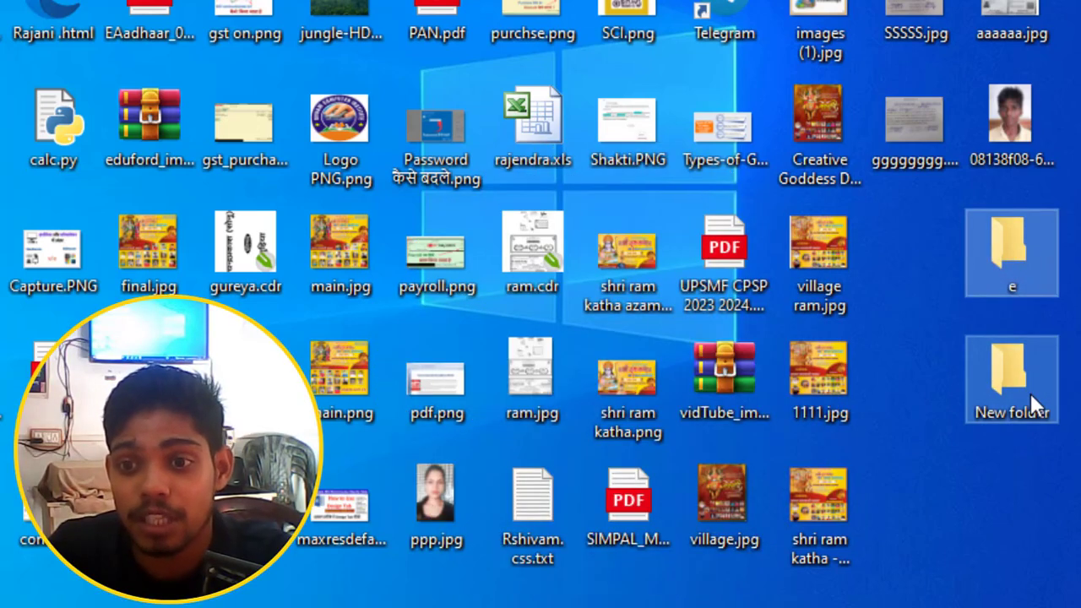
pyautogui.press('Delete')
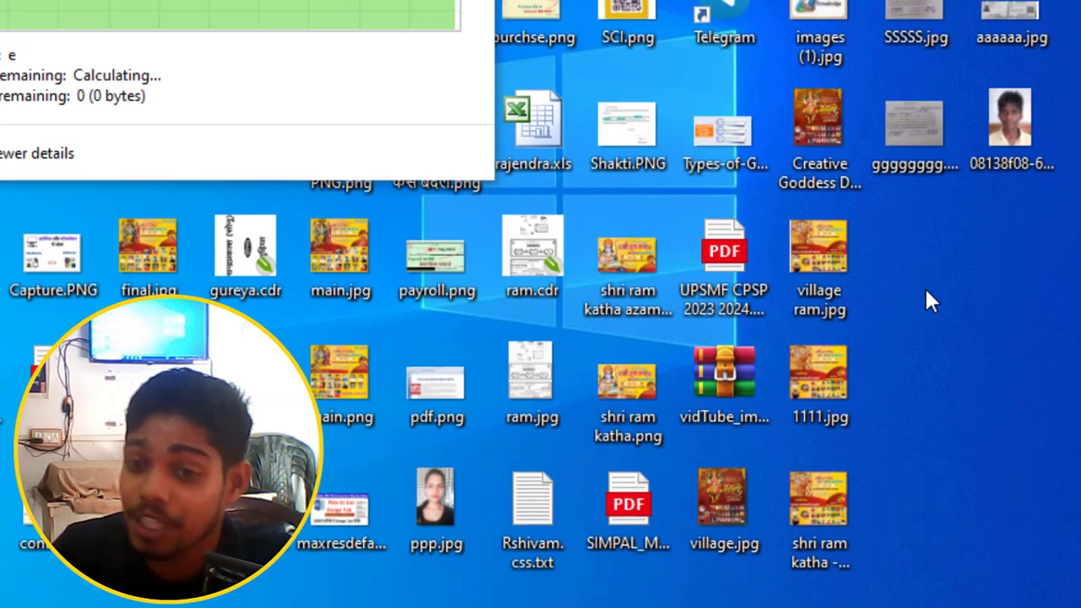
pyautogui.hotkey('ctrl', 'shift', 'n')
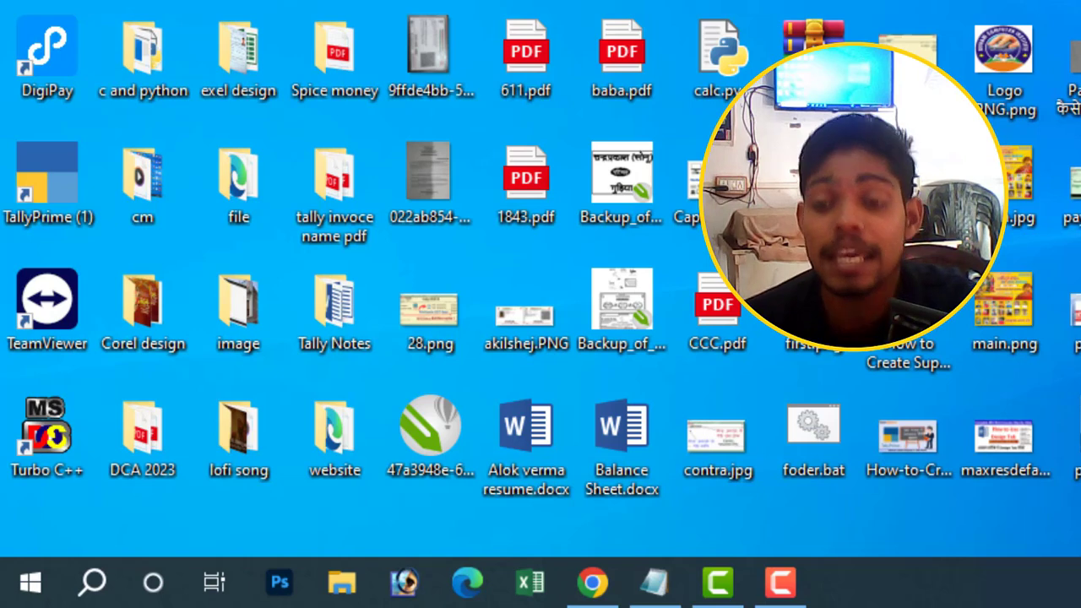
# Launch Notepad from the Run dialog and reposition its window on the desktop
pyautogui.press('super')
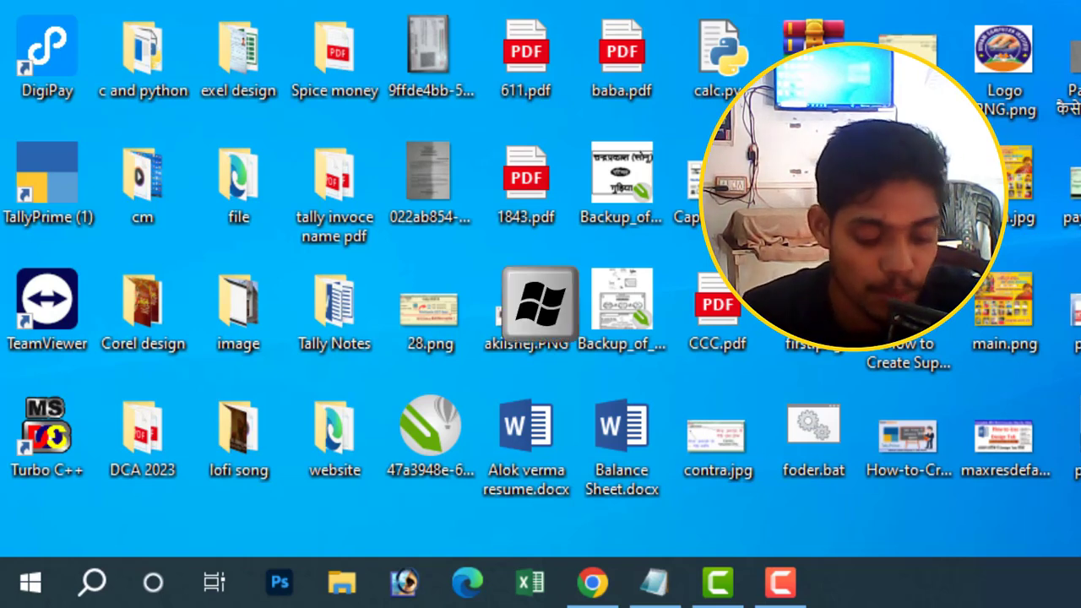
pyautogui.press('super+r')
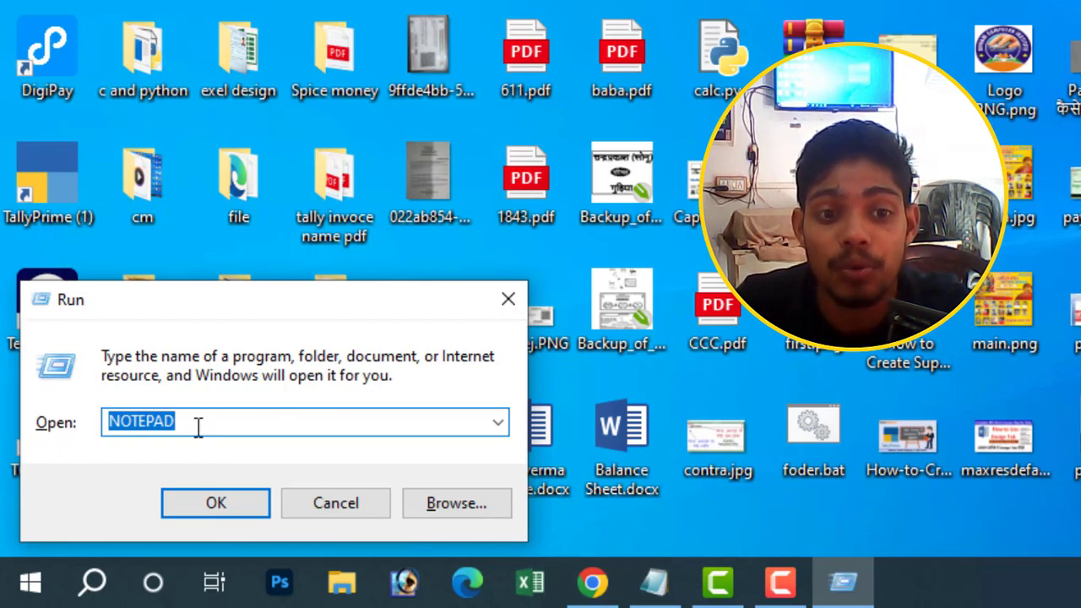
pyautogui.click(214, 505)
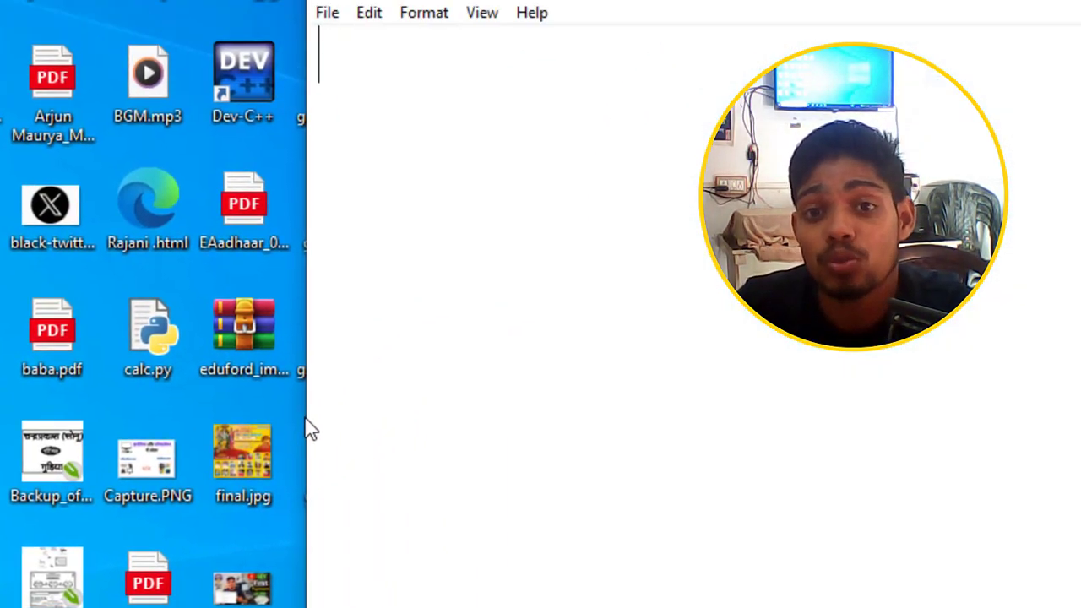
pyautogui.moveTo(579, 36); pyautogui.dragTo(477, 30)
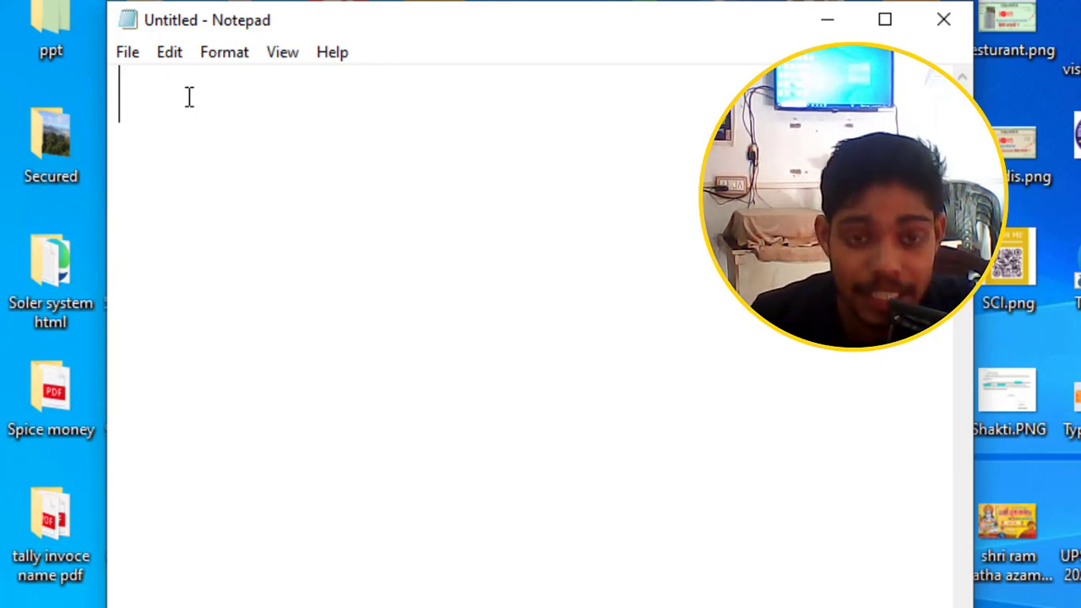
# Write the folder-creation command "MD a b c d e" in the blank document
pyautogui.write('MD')
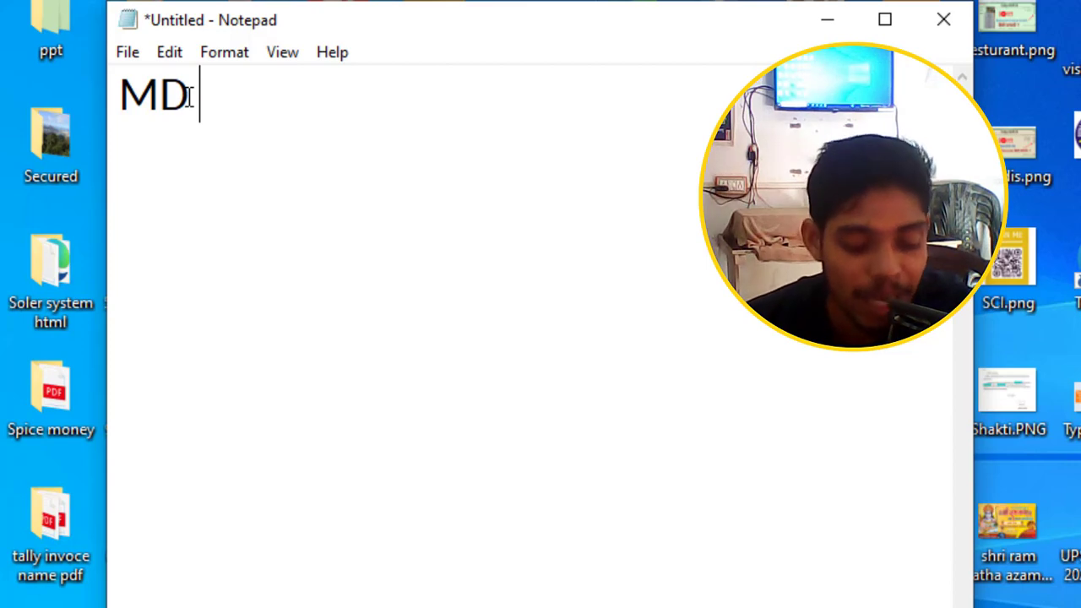
pyautogui.write('a')
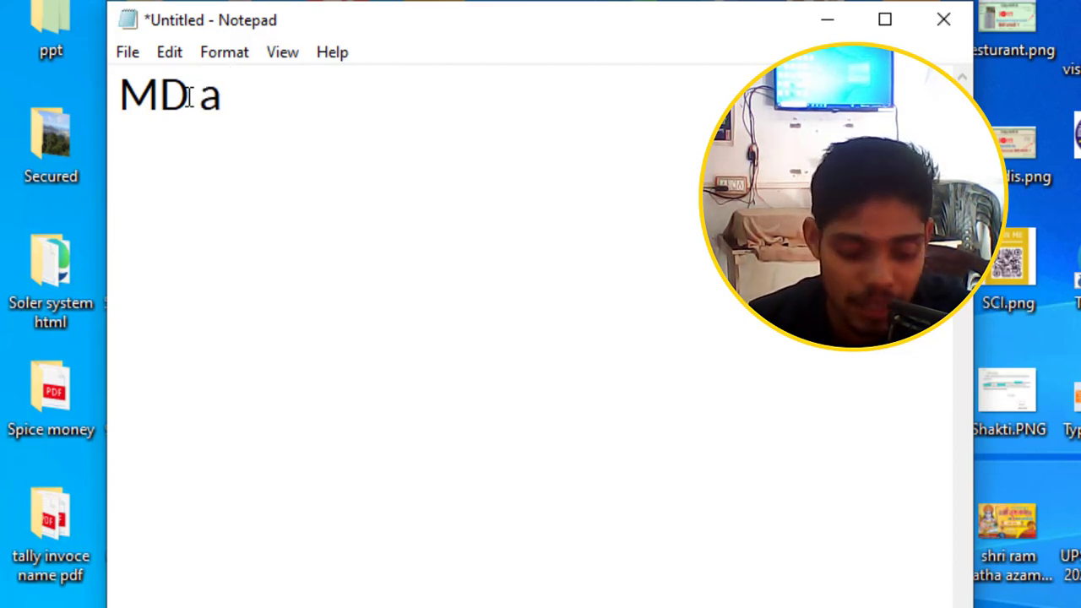
pyautogui.write(' b ')
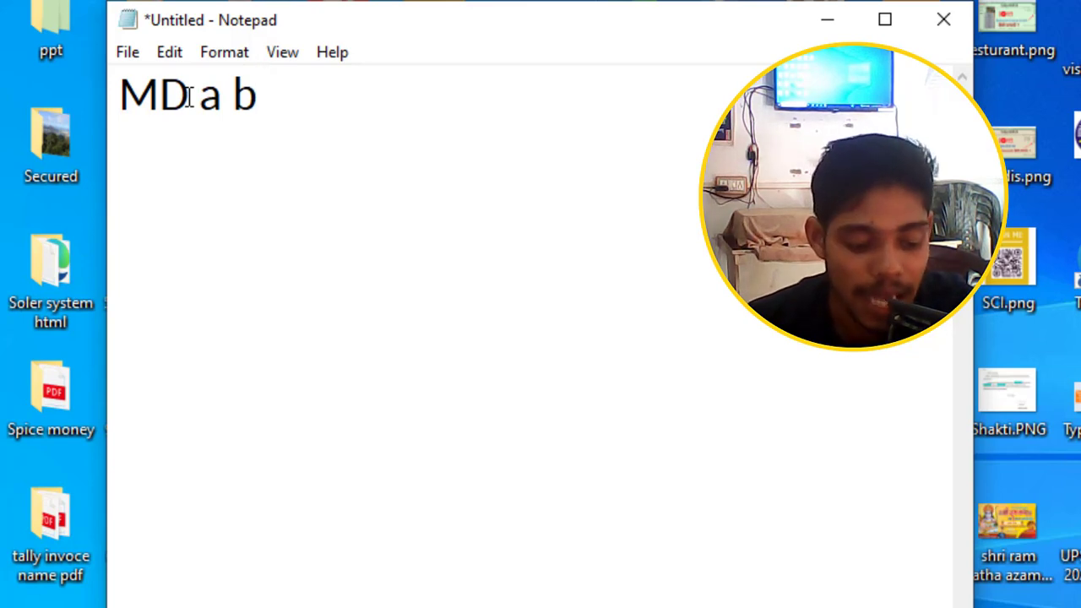
pyautogui.write('c')
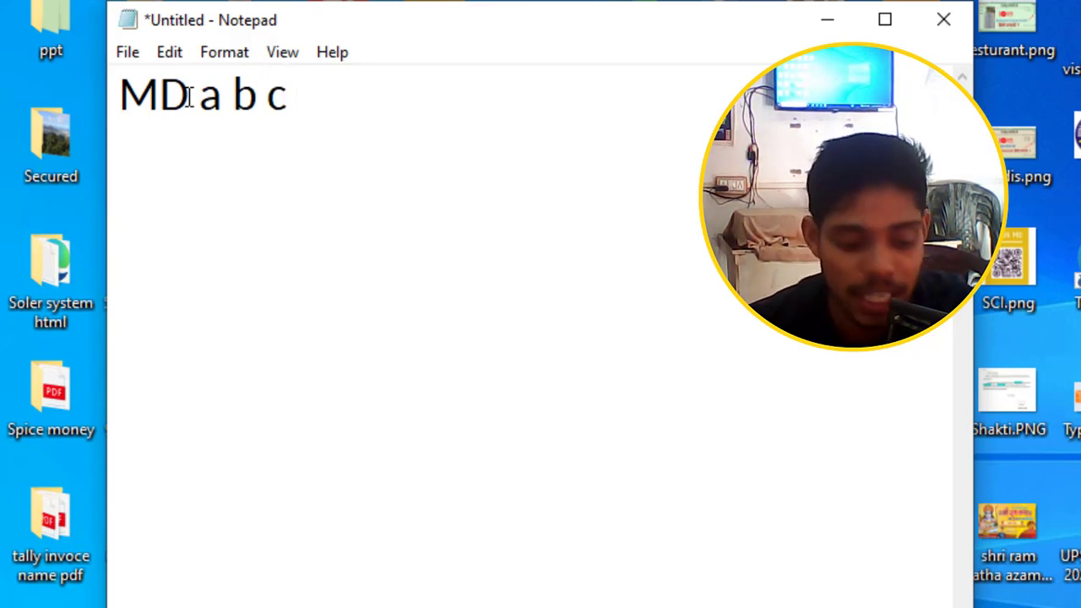
pyautogui.write(' d e')
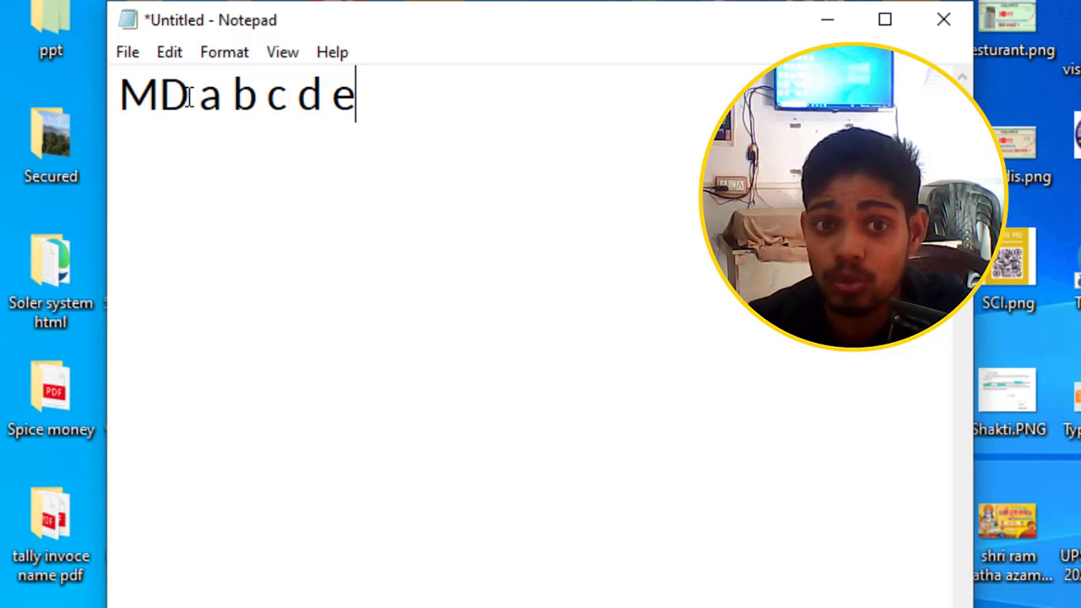
pyautogui.click(127, 51)
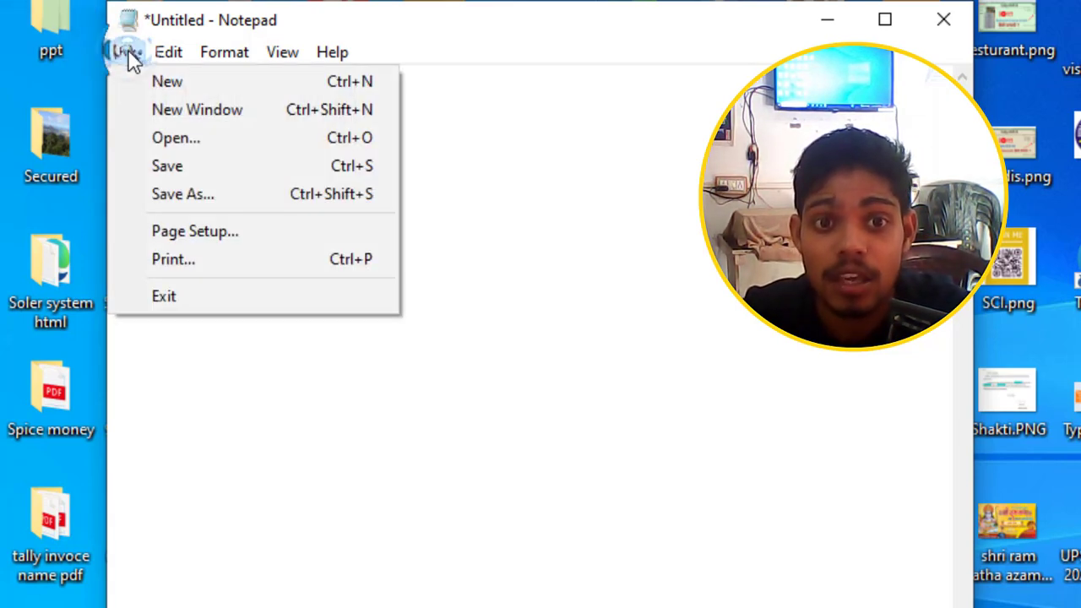
pyautogui.click(156, 142)
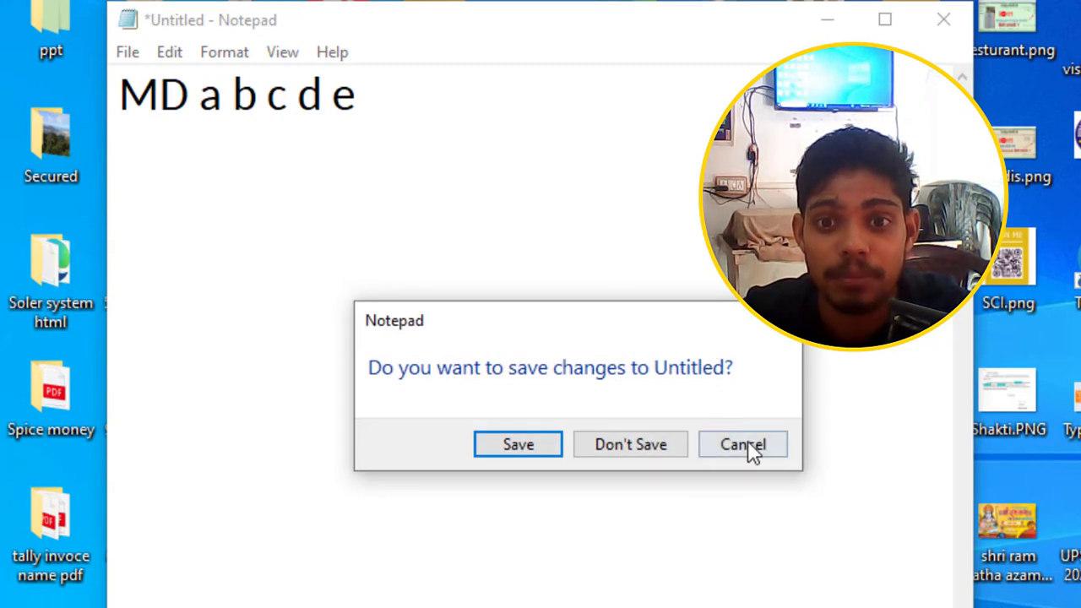
pyautogui.click(750, 443)
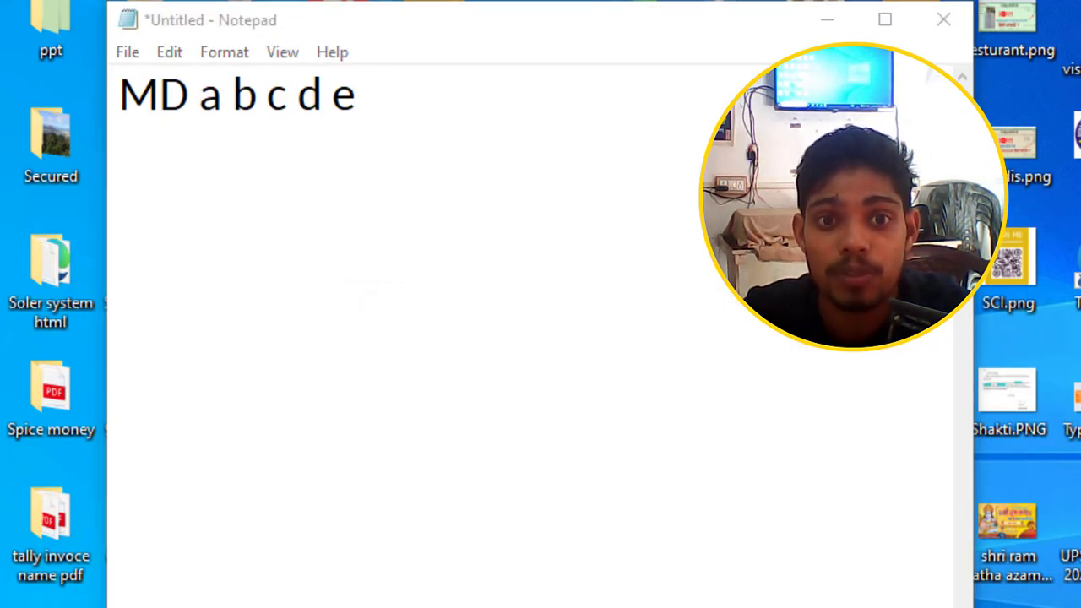
# Save the document to the Desktop as a batch file, using a first name plus the .bat extension, and close Notepad
pyautogui.click(128, 51)
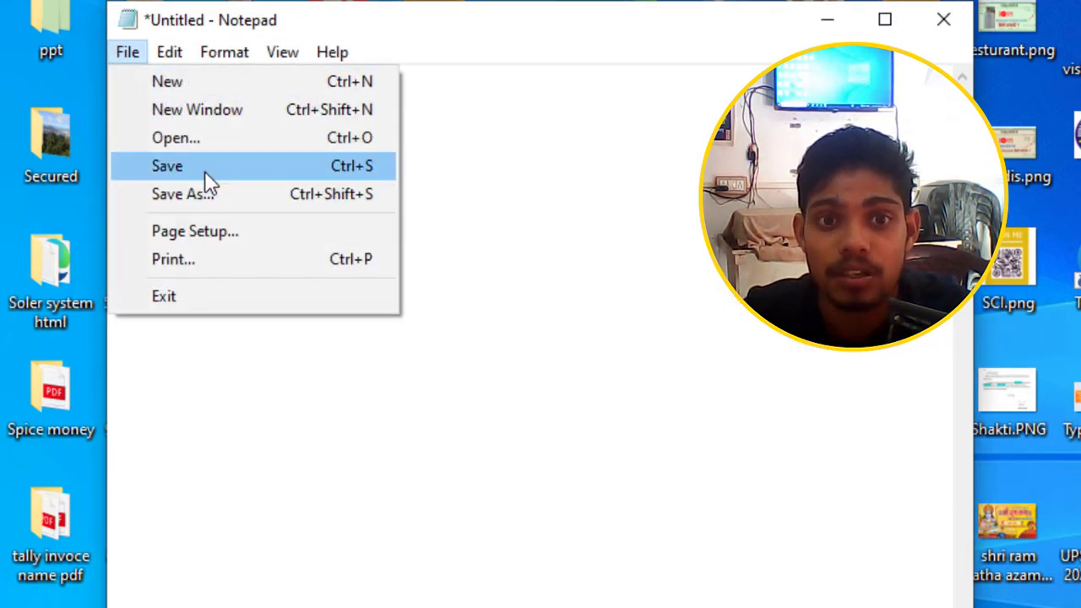
pyautogui.click(217, 202)
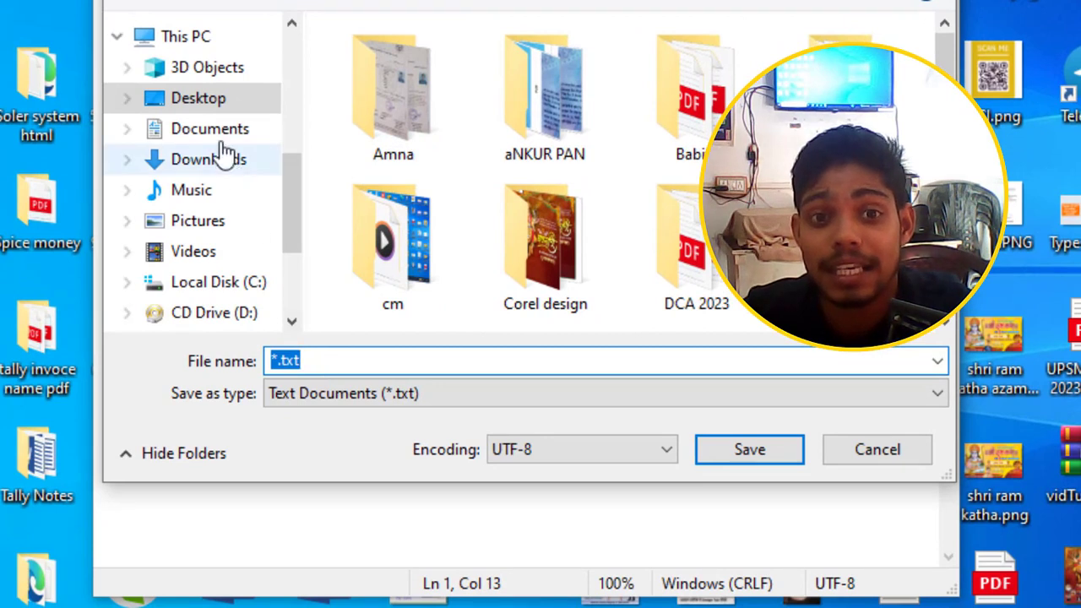
pyautogui.click(236, 103)
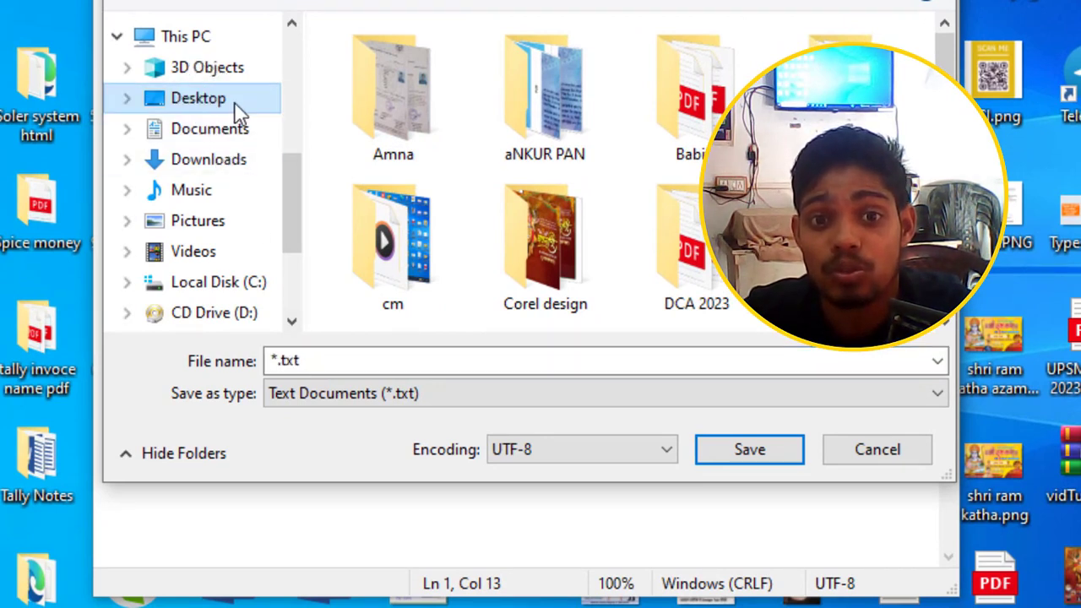
pyautogui.click(321, 360)
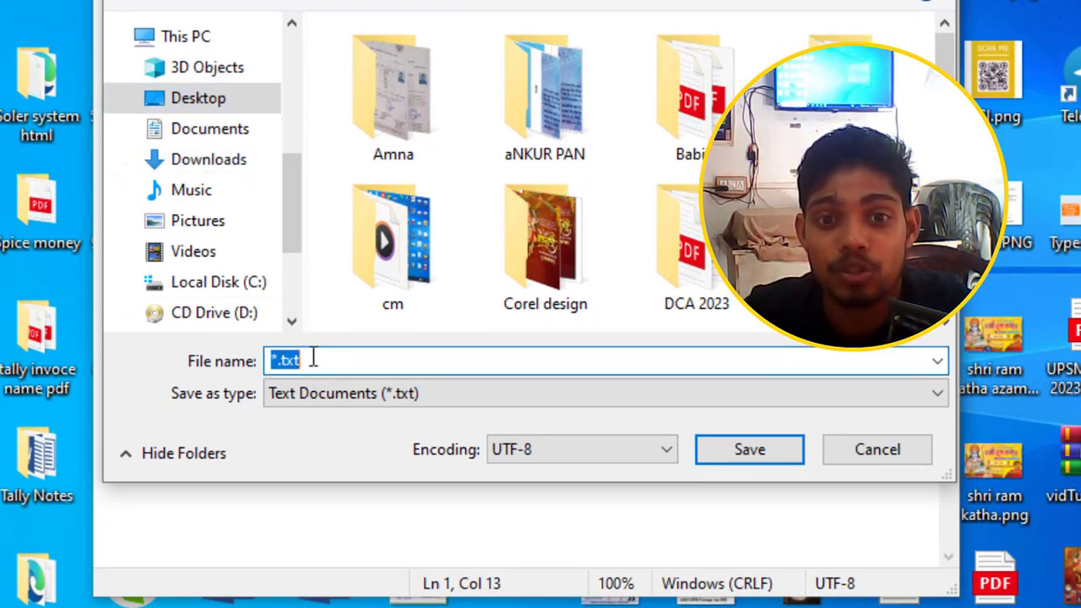
pyautogui.press('BackSpace')
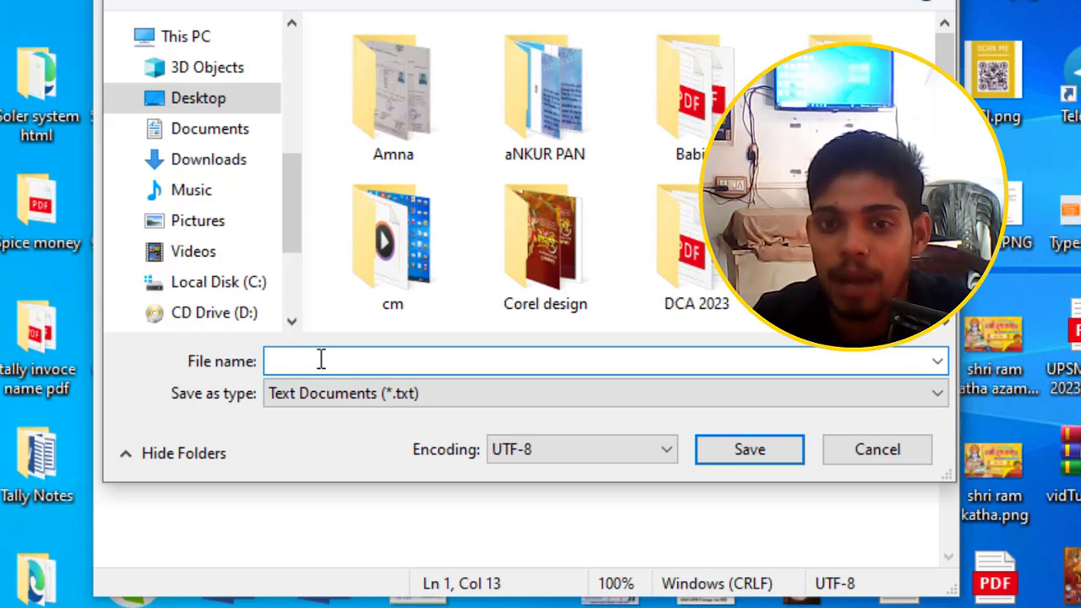
pyautogui.write('s')
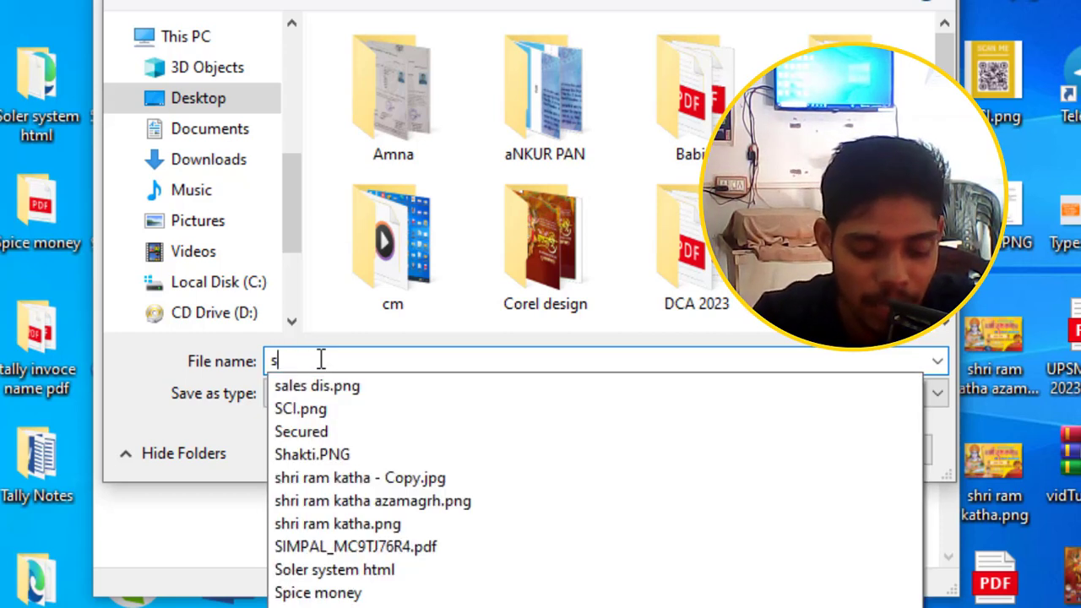
pyautogui.write('hiv')
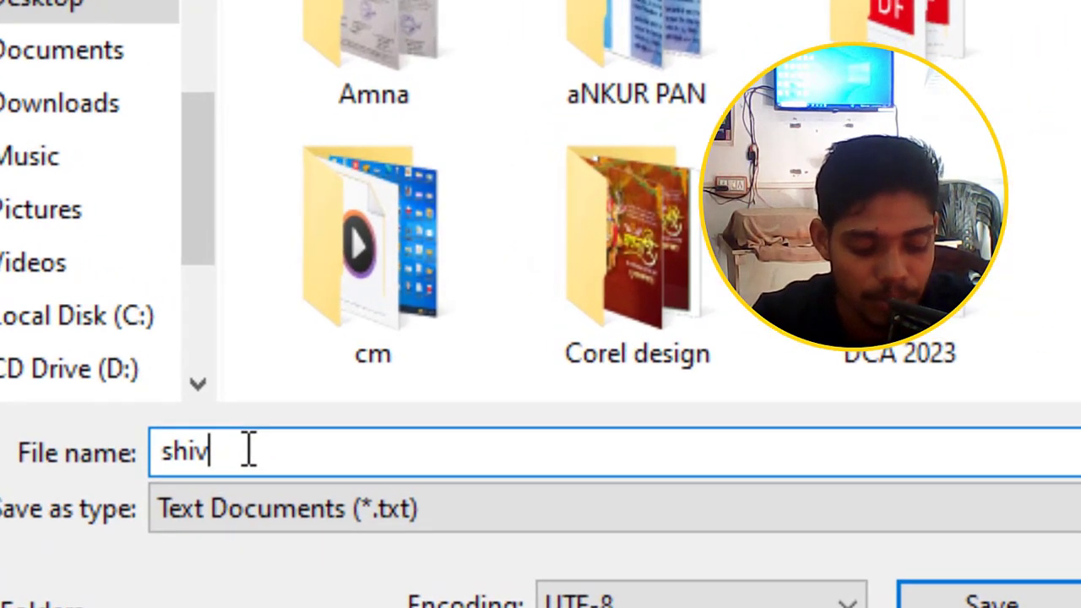
pyautogui.write('am')
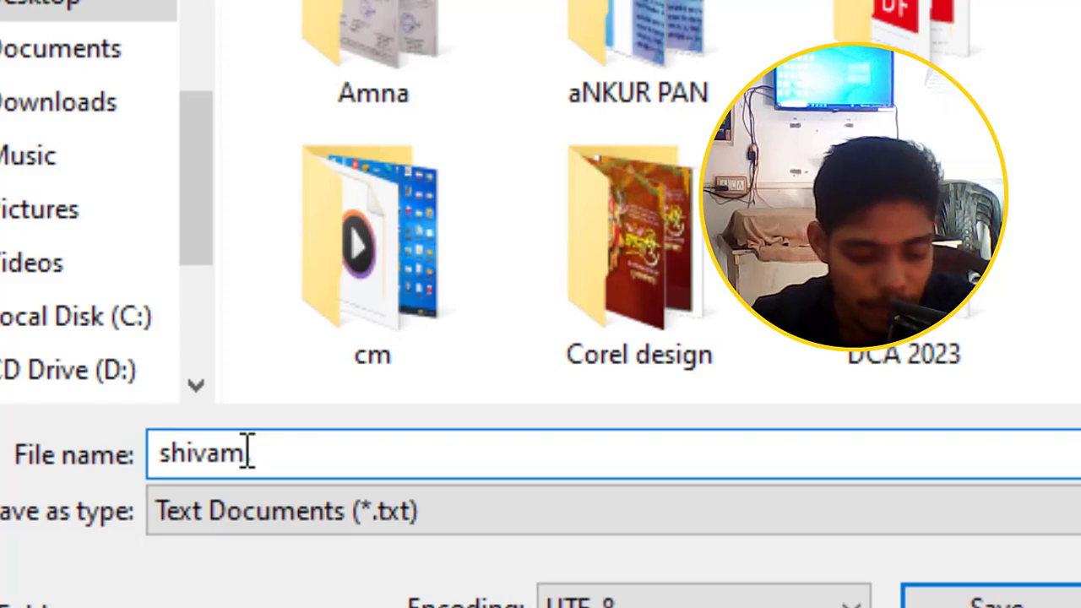
pyautogui.write('.bat')
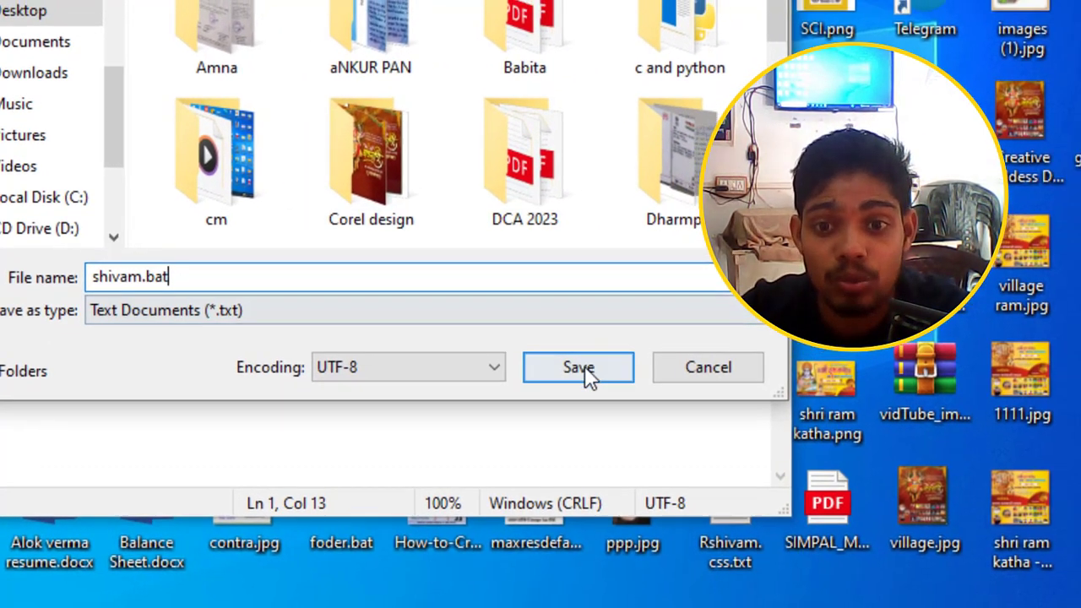
pyautogui.click(591, 361)
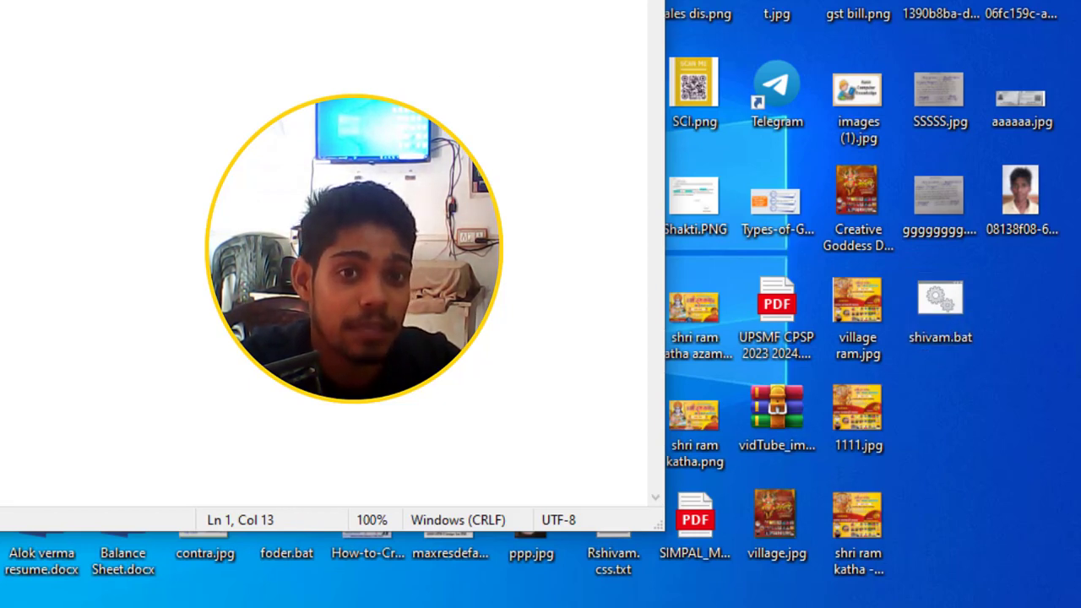
pyautogui.hotkey('alt', 'F4')
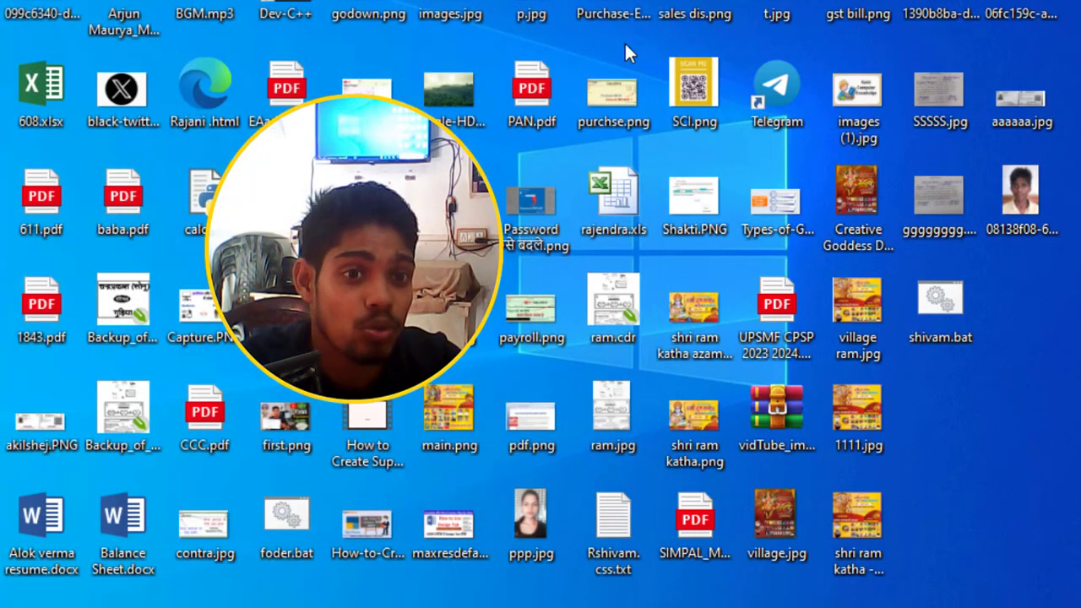
# Run the saved batch file from the desktop to create the folders a, b, c, d and e
pyautogui.click(926, 309)
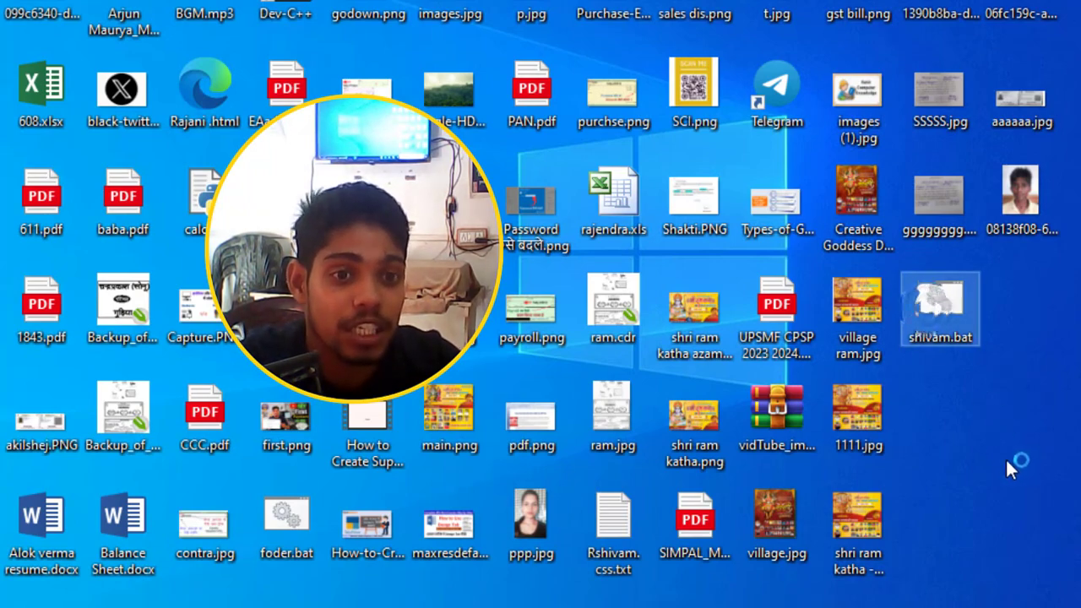
pyautogui.press('Return')
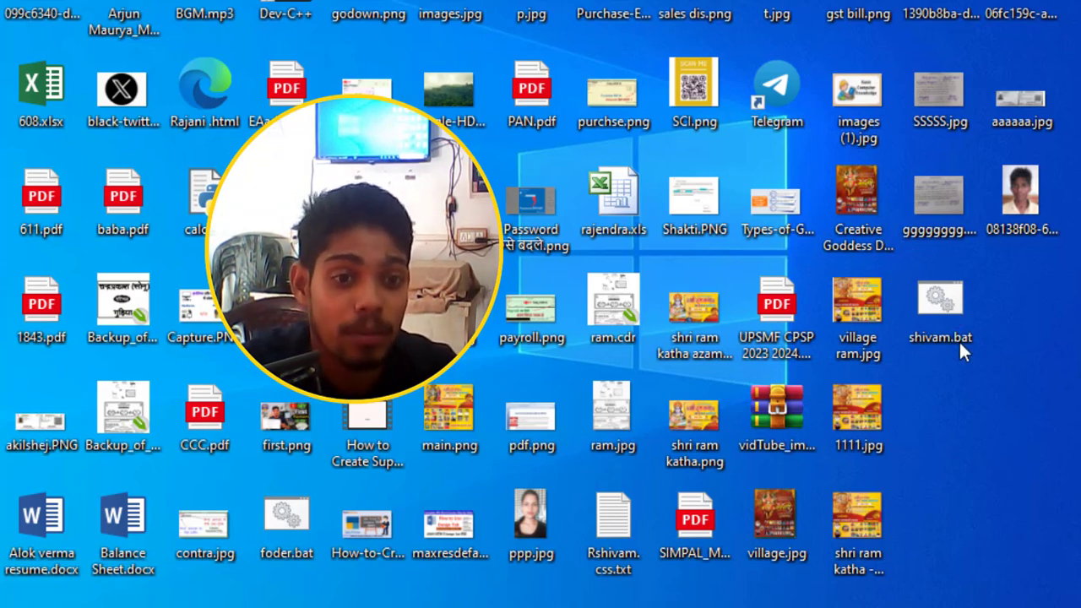
pyautogui.doubleClick(939, 312)
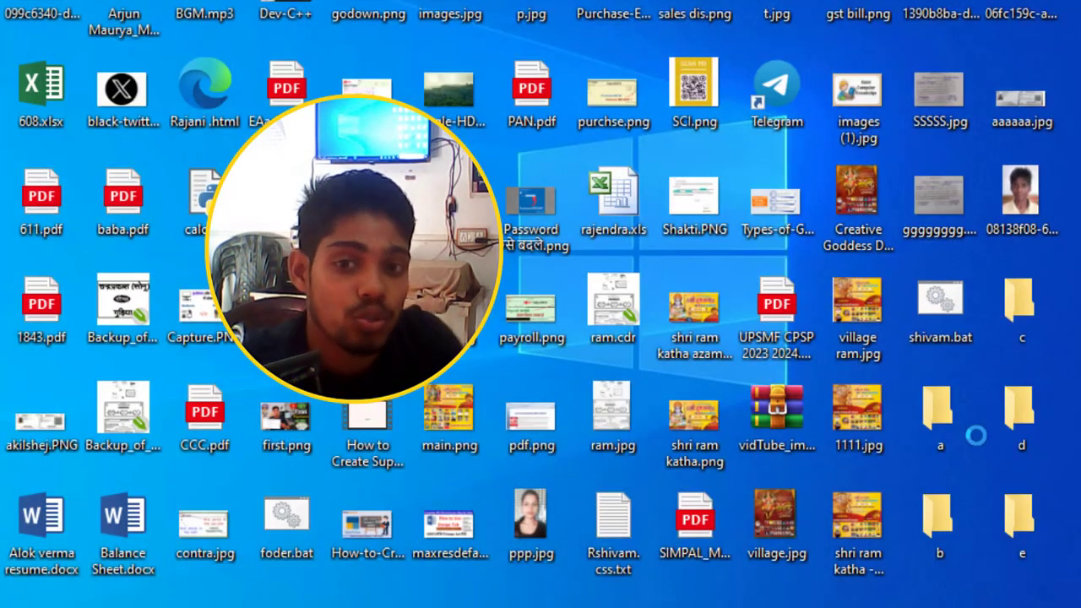
pyautogui.click(1019, 298)
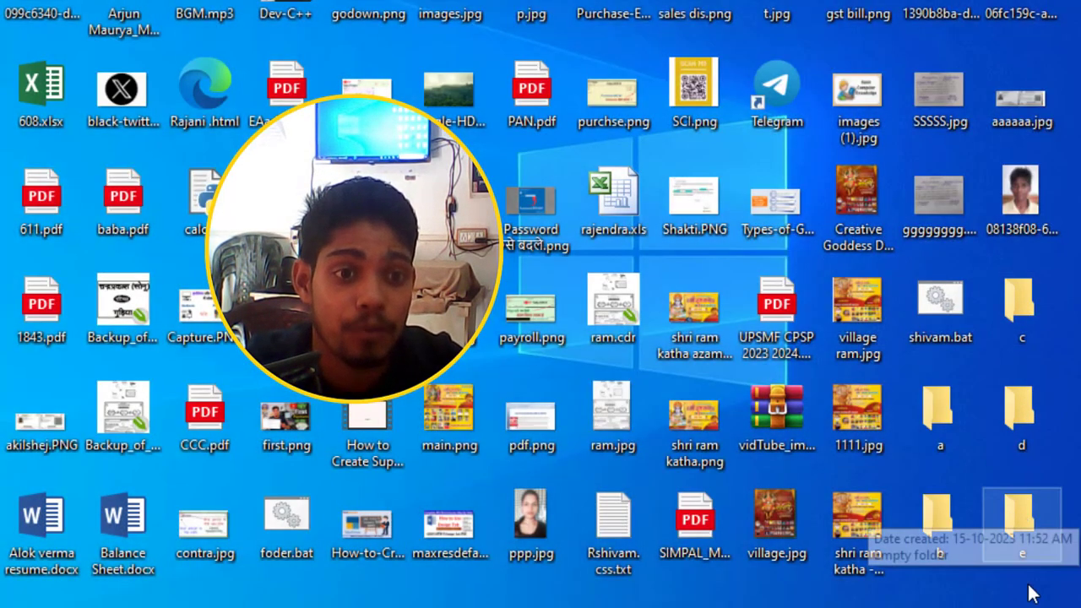